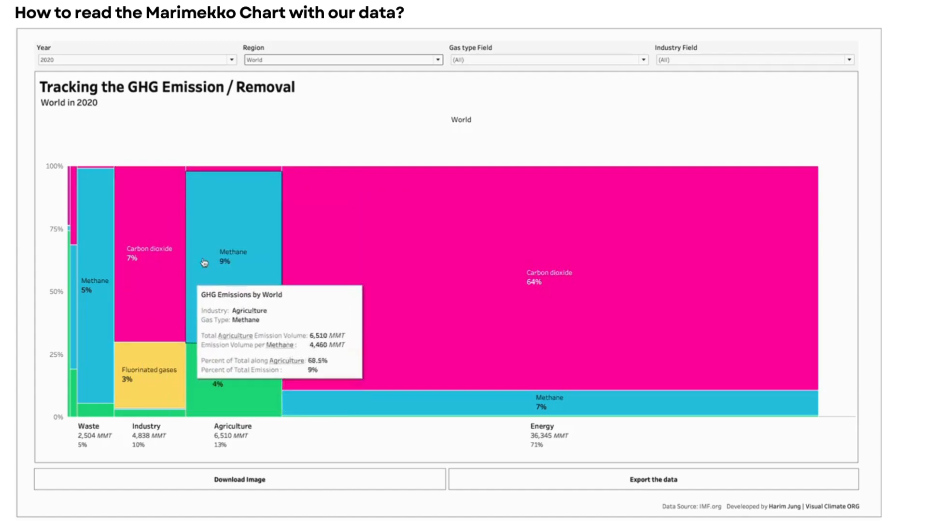
- Inspect the emission details of the Energy carbon dioxide block in the World 2020 Marimekko chart
mouse_move(507, 306)
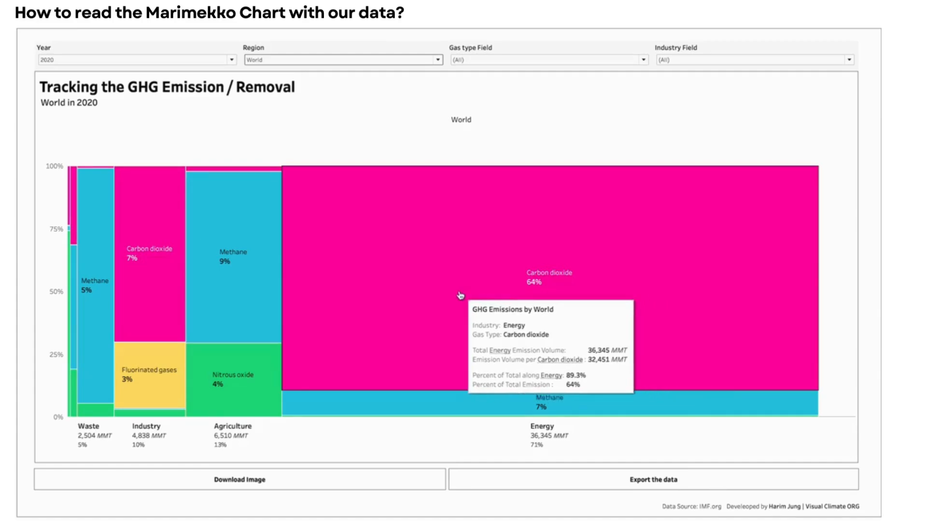
mouse_move(565, 304)
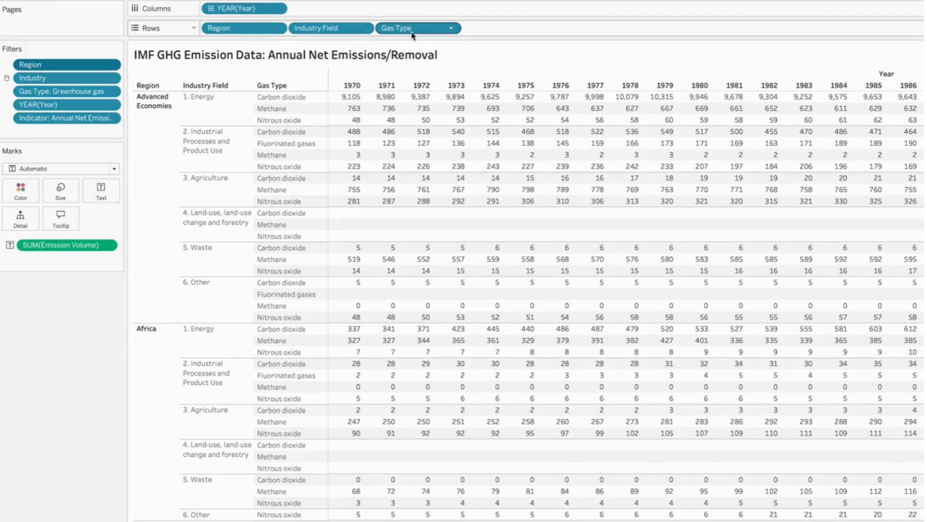
left_click_drag(239, 9, 72, 225)
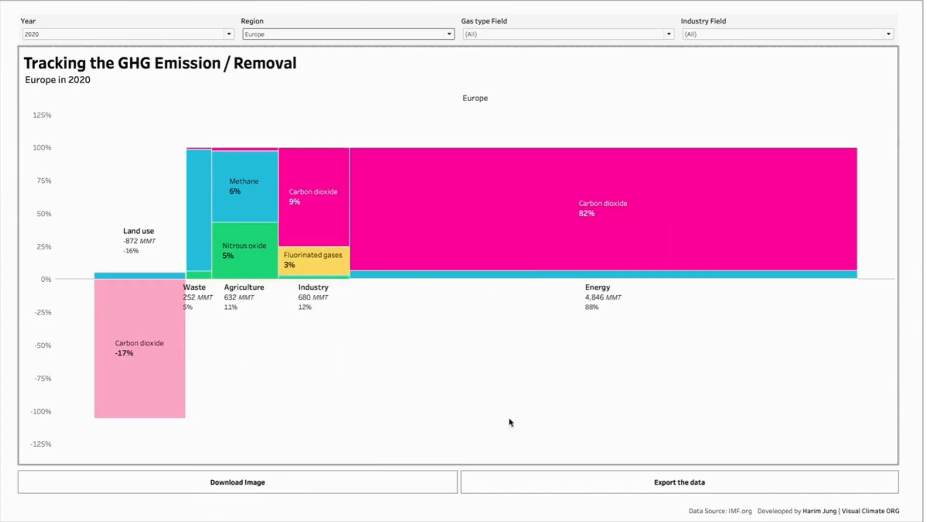
- Add World to the Region filter alongside Europe on the emissions dashboard
left_click(370, 34)
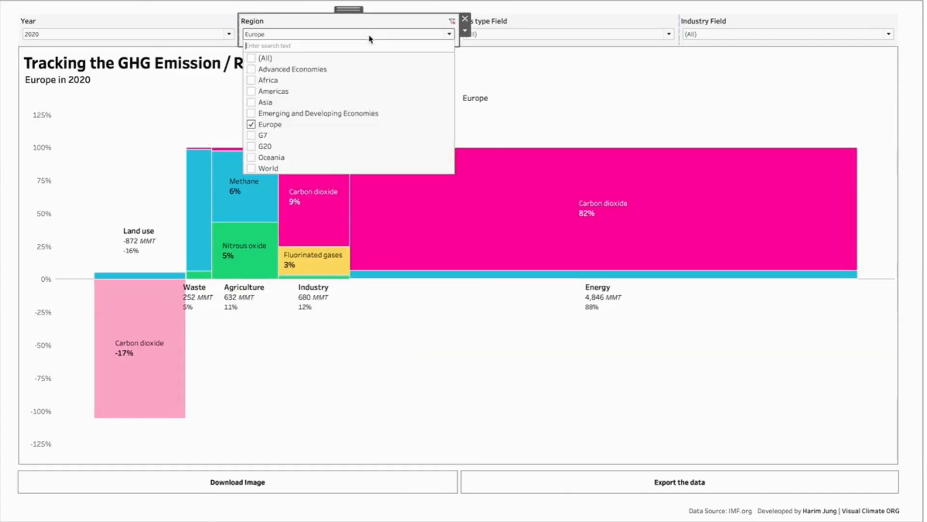
left_click(251, 168)
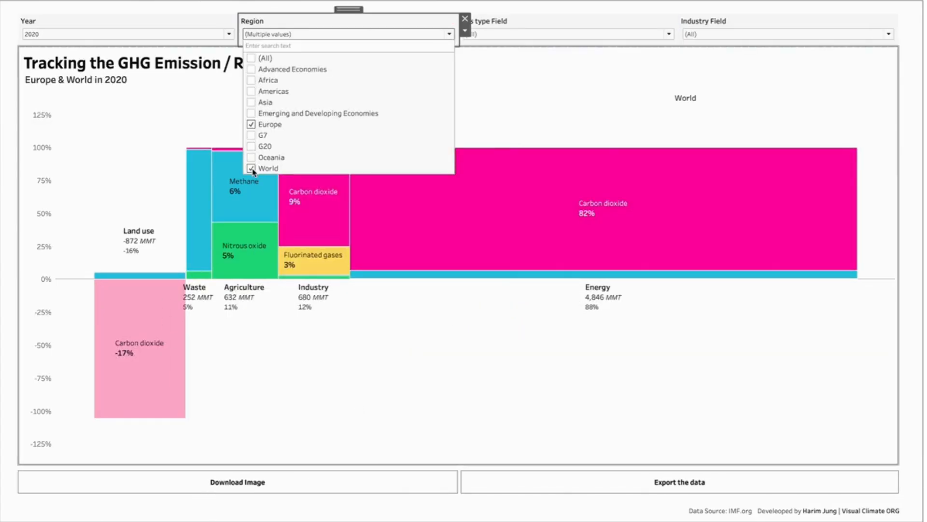
left_click(209, 126)
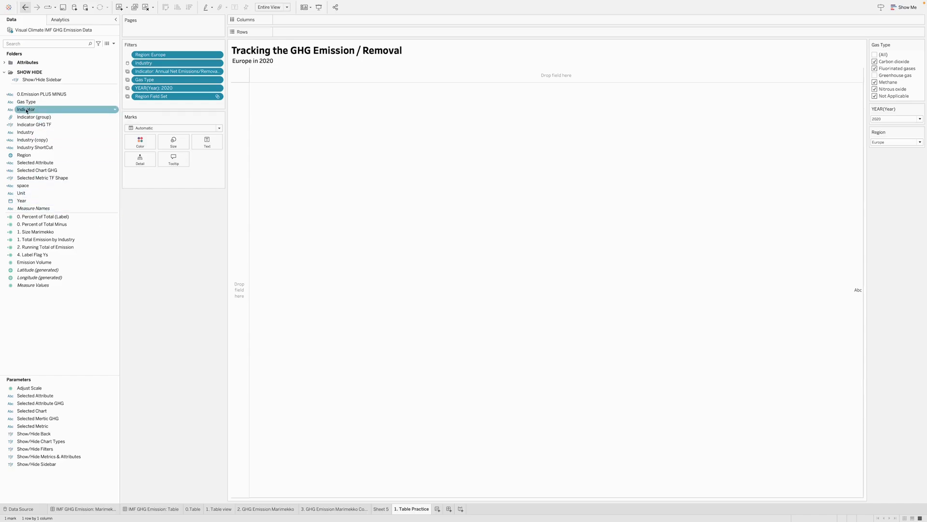
- Build a table with Industry and Gas Type as rows and Emission Volume as the displayed values
left_click_drag(43, 132, 292, 35)
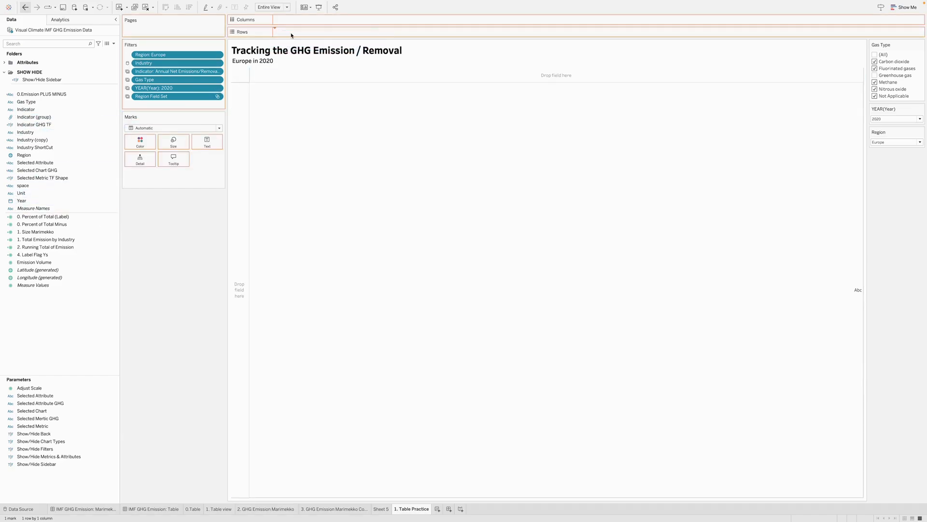
left_click(23, 104)
left_click_drag(26, 102, 342, 33)
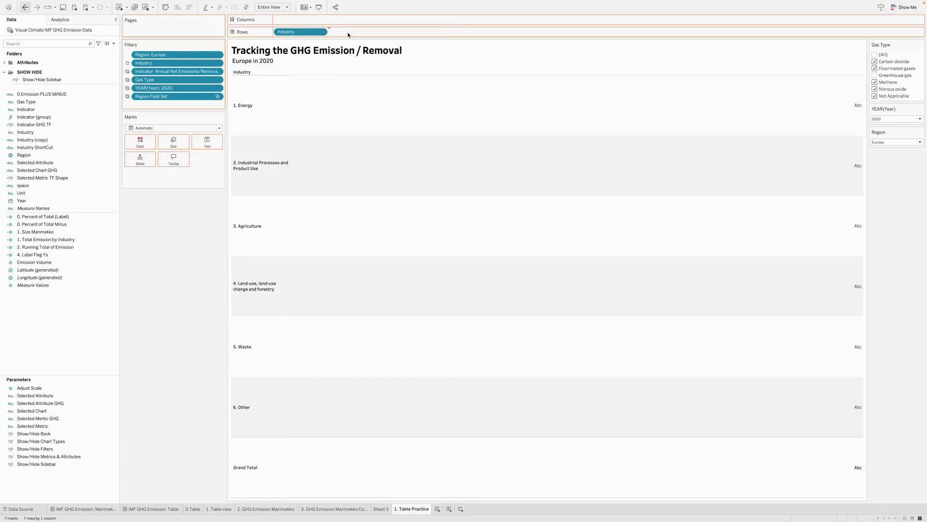
left_click_drag(36, 265, 416, 193)
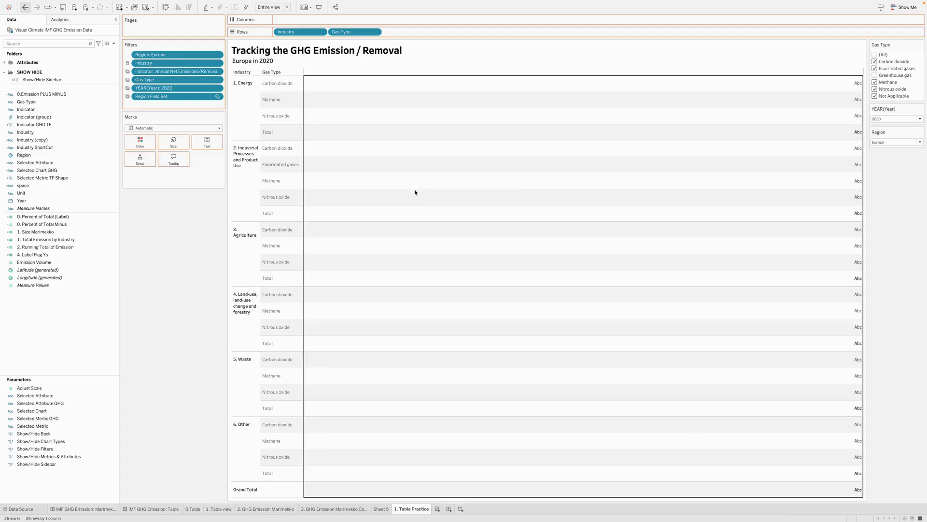
- Add 0. Percent of Total (Label) to the table and compute it using Gas Type
left_click(83, 248)
left_click(44, 233)
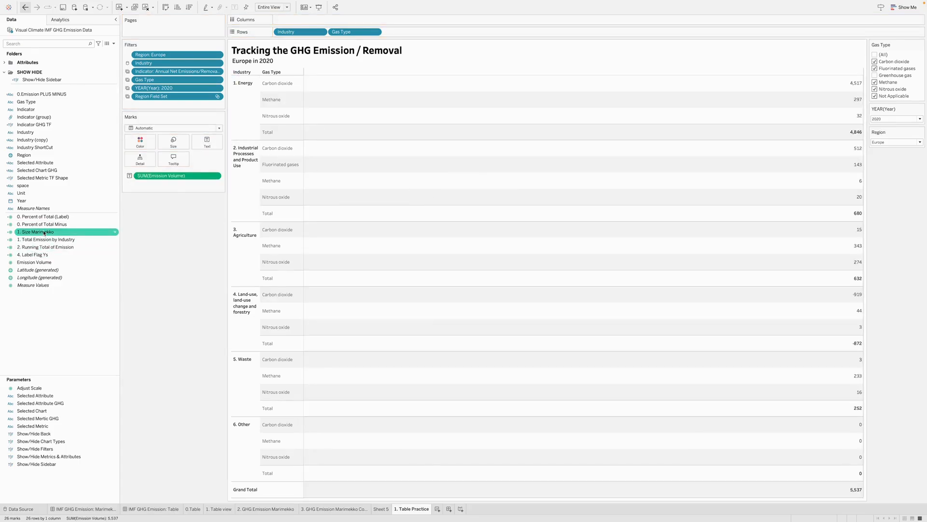
left_click(47, 226)
left_click_drag(46, 216, 424, 181)
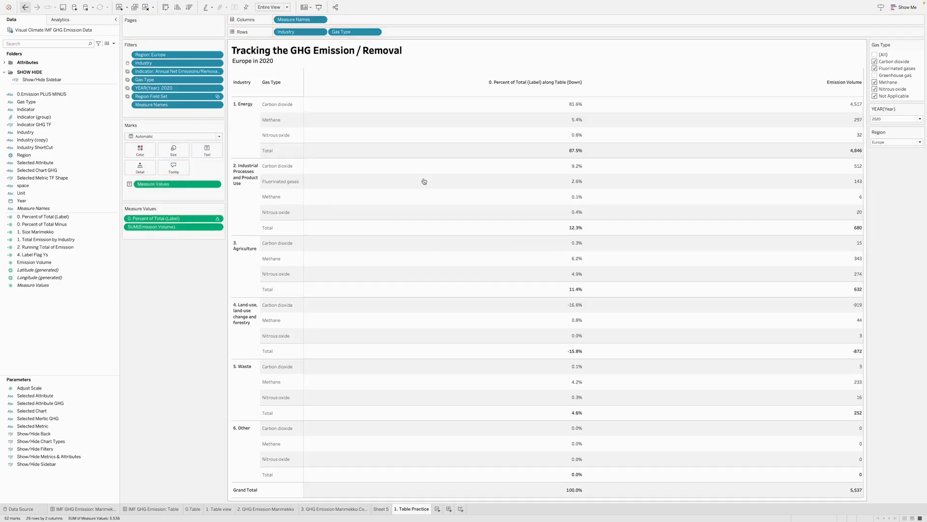
left_click(218, 218)
mouse_move(187, 277)
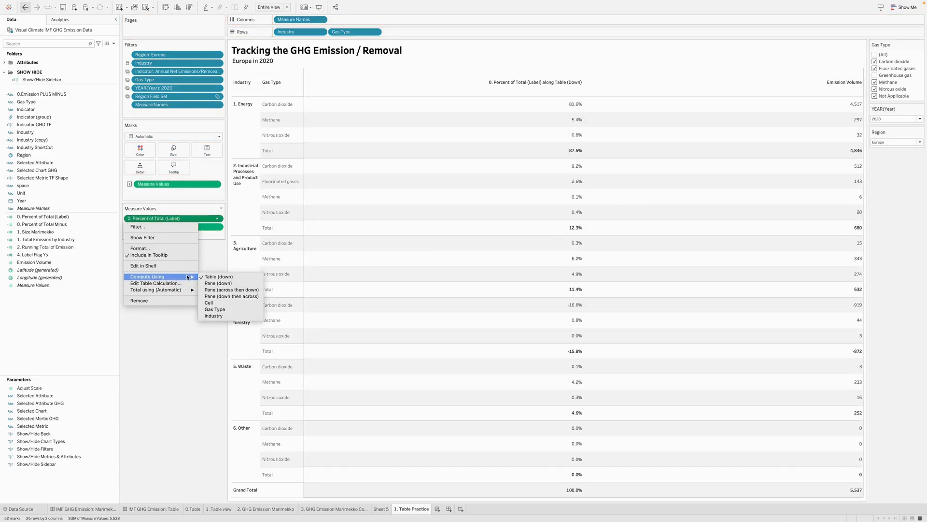
left_click(227, 309)
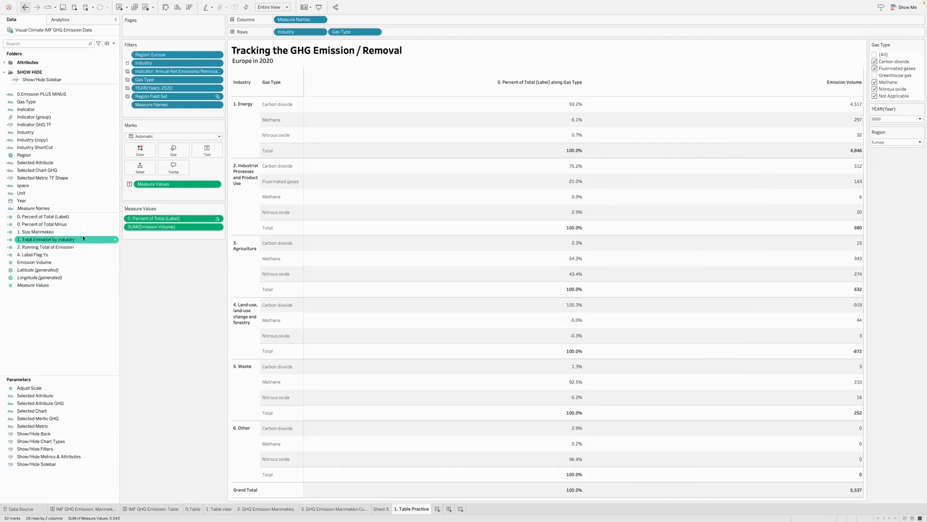
- Add 1. Total Emission by Industry to the table as another measure
right_click(54, 243)
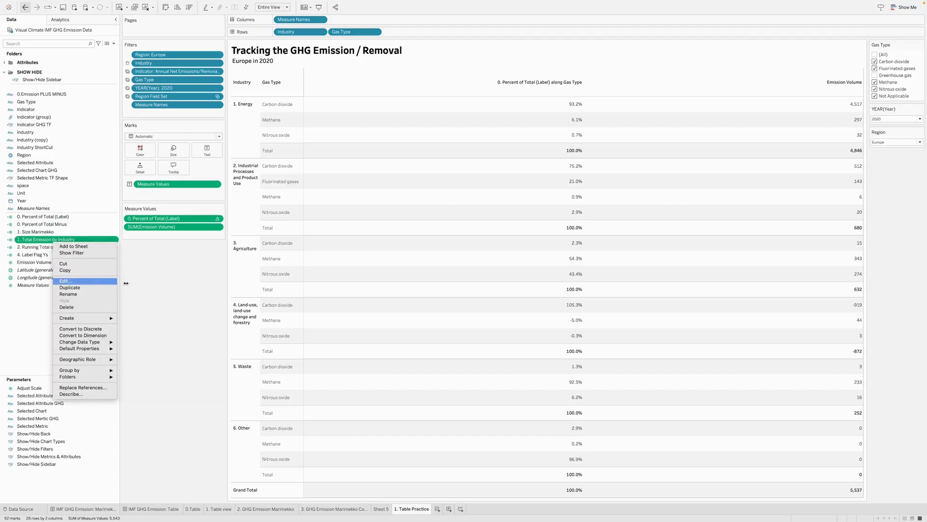
key("Escape")
left_click_drag(71, 240, 754, 265)
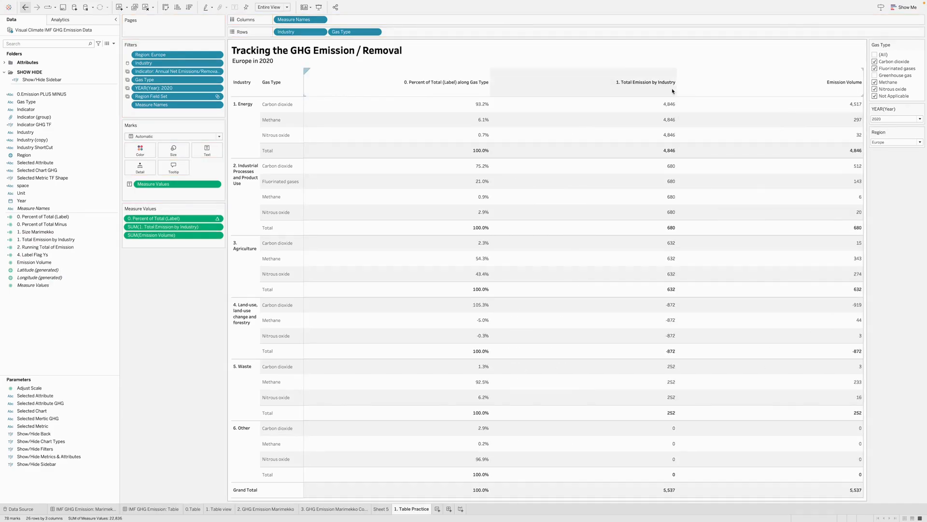
- Open the 1. Total Emission by Industry calculation, review its formula and close the editor without changes
right_click(68, 240)
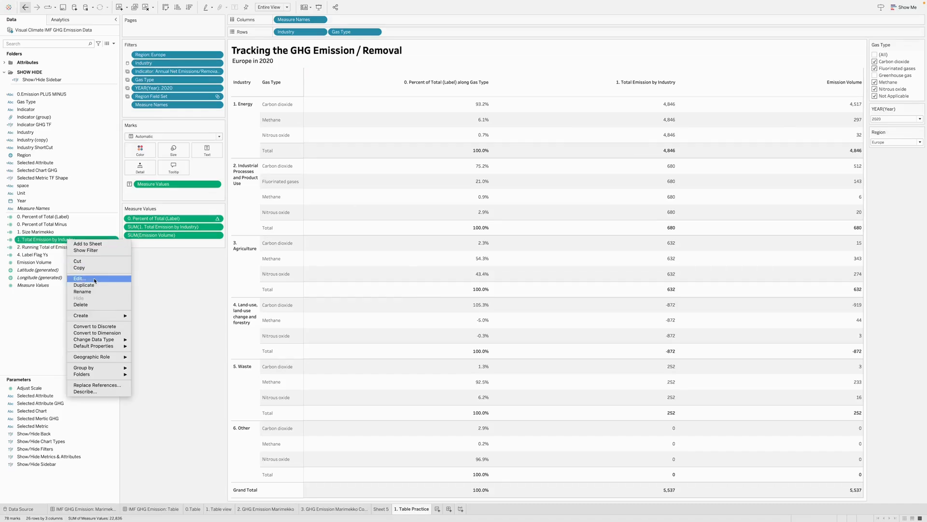
left_click(93, 278)
left_click_drag(167, 229, 218, 242)
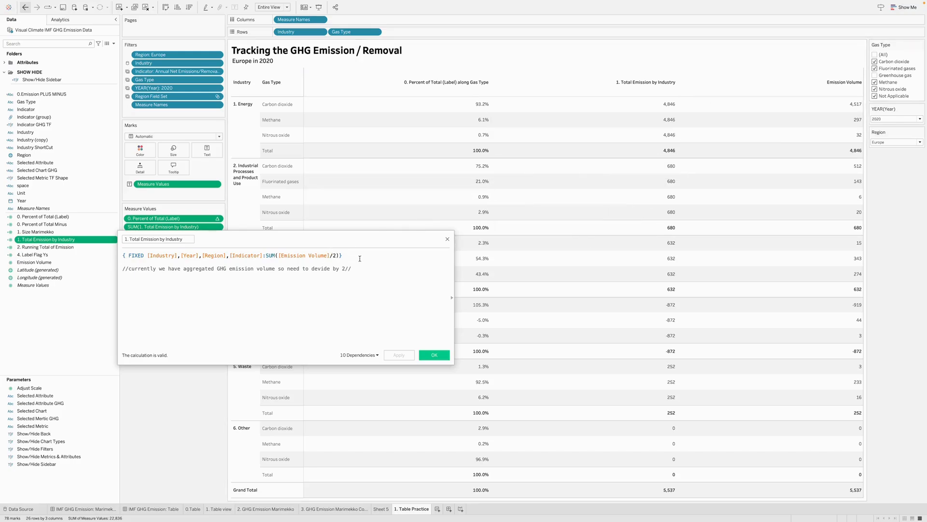
left_click(434, 355)
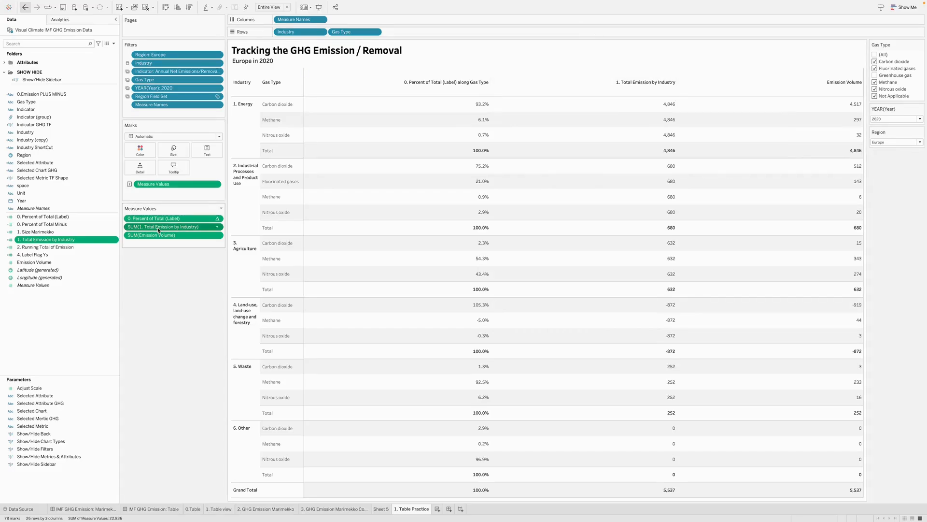
- Place 1. Total Emission by Industry after Emission Volume and add 2. Running Total of Emission to the table
left_click_drag(158, 230, 156, 245)
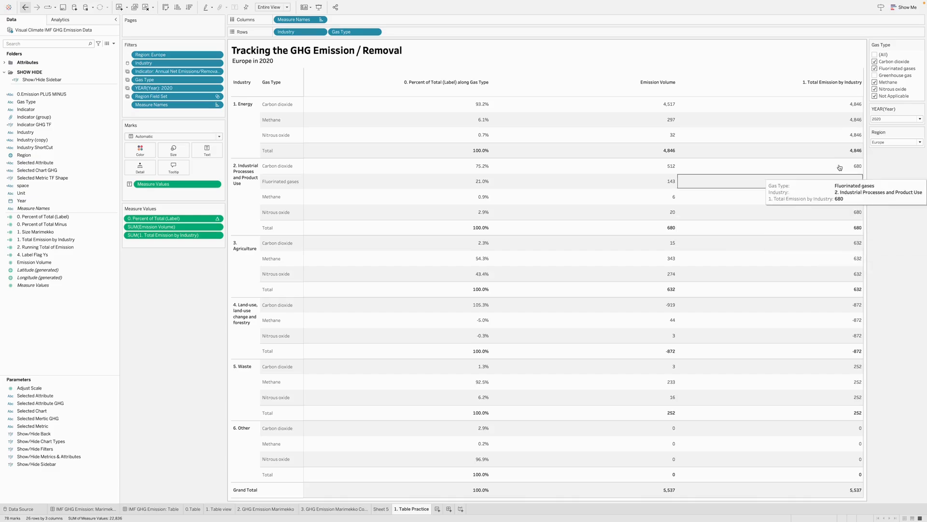
left_click(34, 263)
left_click(42, 248)
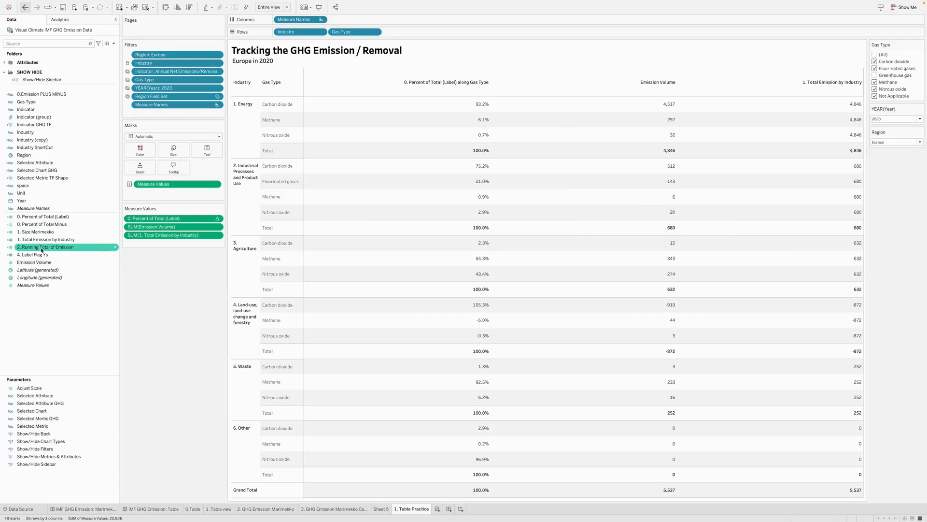
left_click_drag(61, 250, 848, 271)
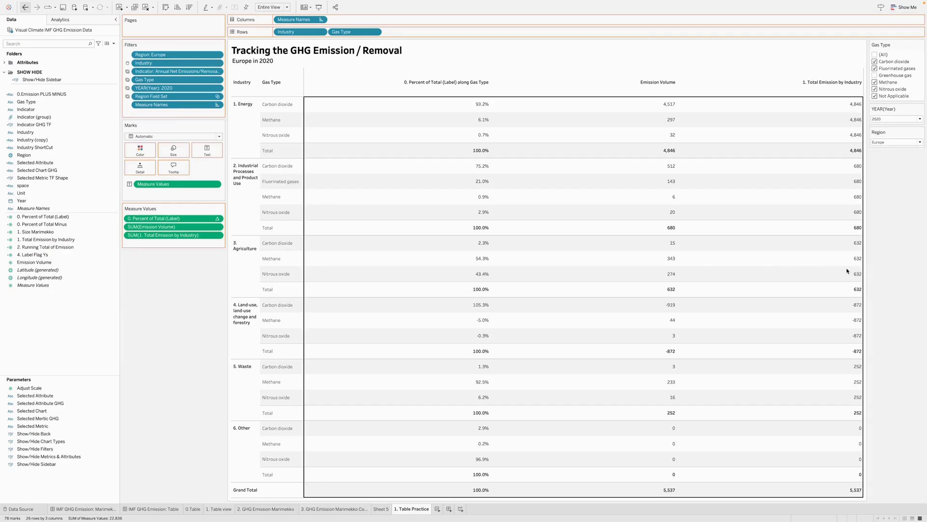
- Open the 2. Running Total of Emission calculation, review its formula and close the editor without changes
right_click(71, 249)
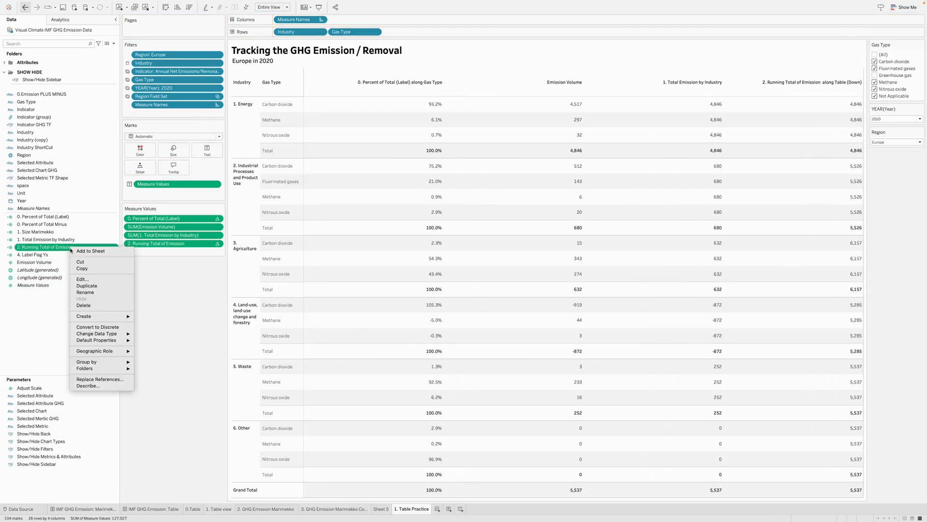
left_click(82, 279)
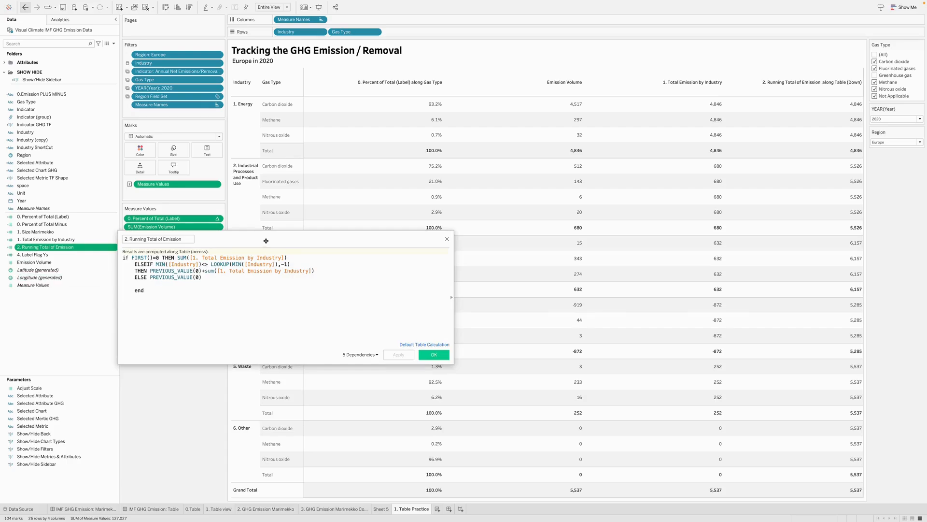
left_click_drag(266, 241, 198, 156)
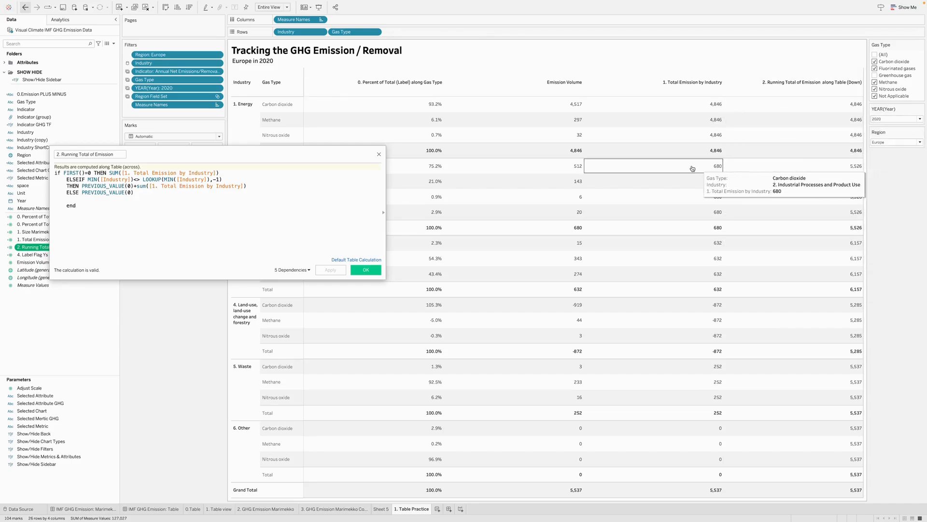
left_click(379, 154)
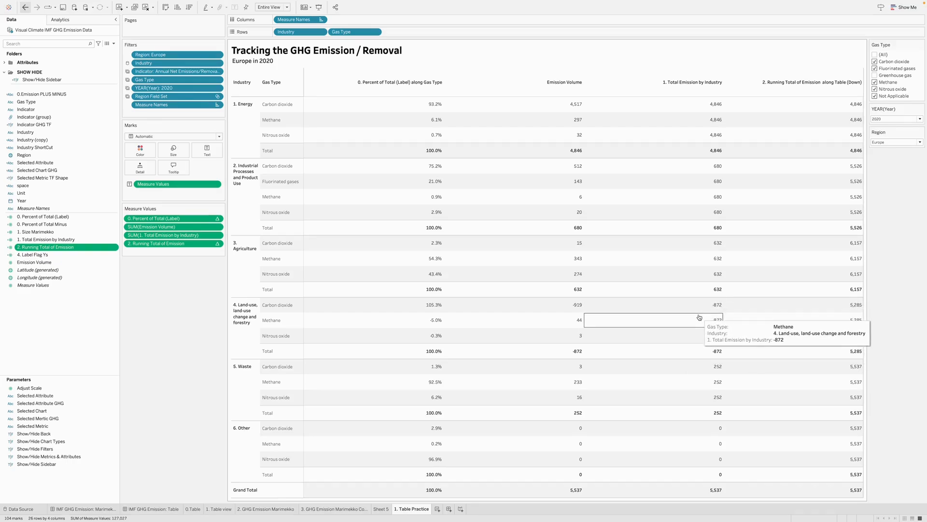
- Sort Industry in ascending order by the field 1. Total Emission by Industry
left_click(321, 32)
left_click(297, 74)
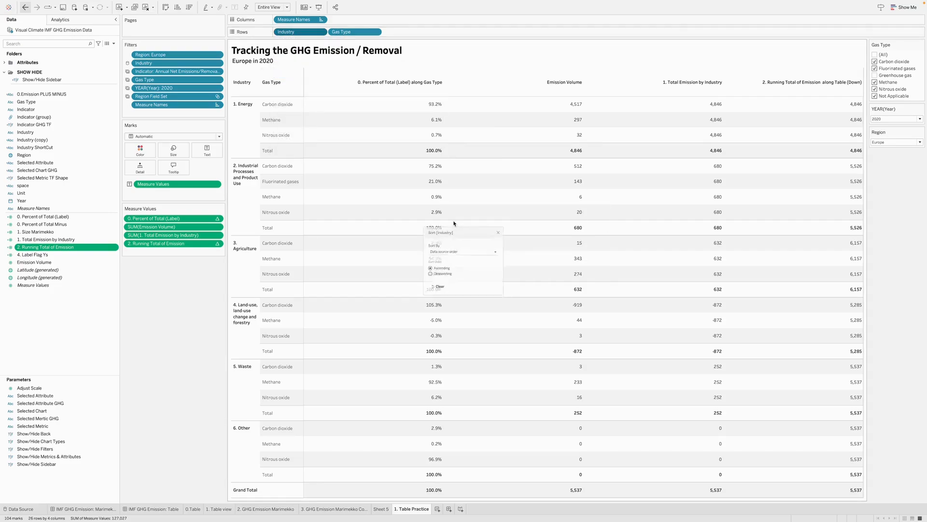
left_click(453, 249)
left_click(430, 268)
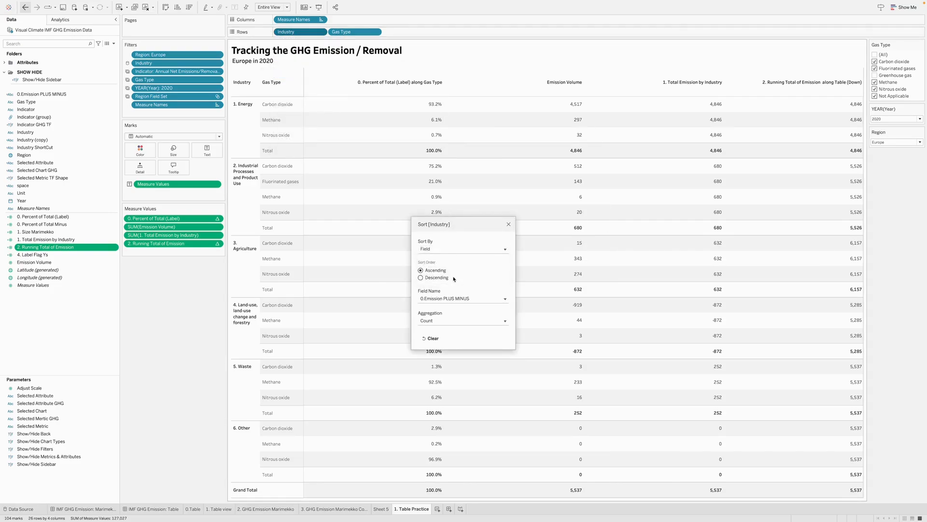
left_click(463, 299)
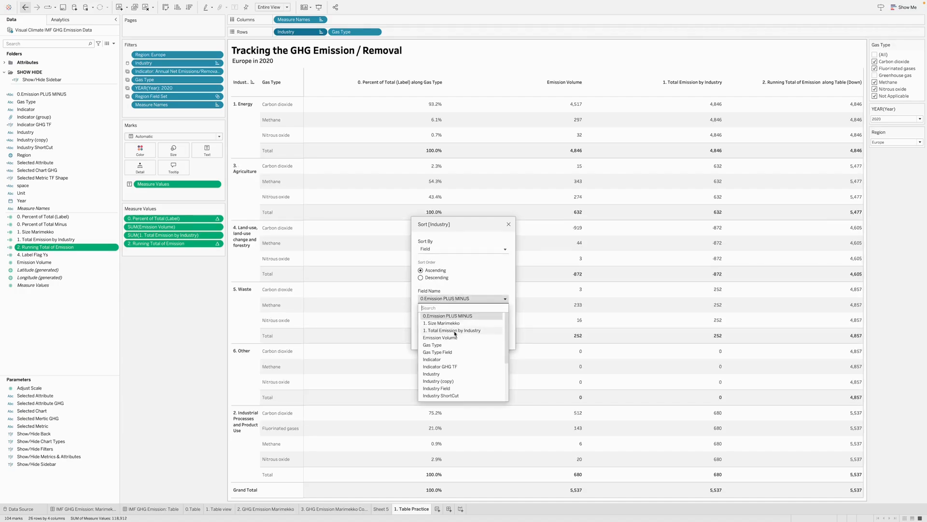
left_click(455, 331)
left_click(509, 225)
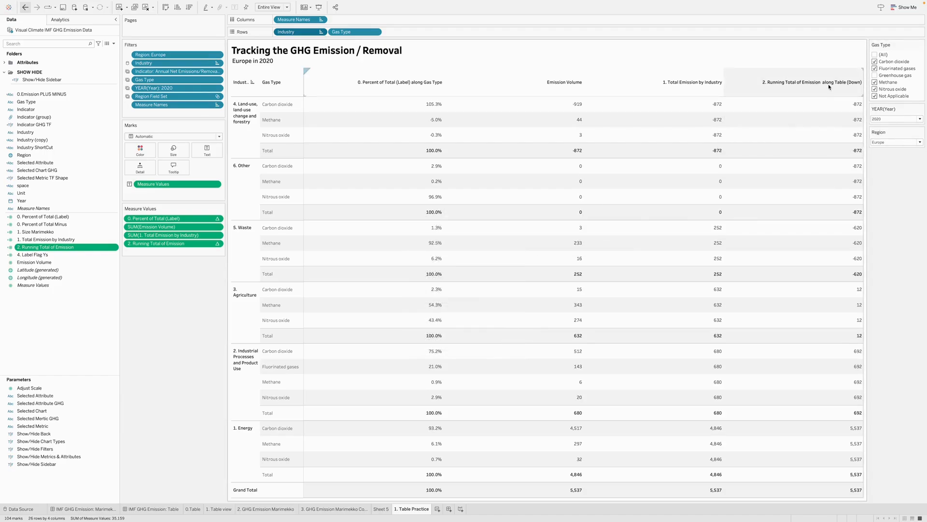
mouse_move(858, 107)
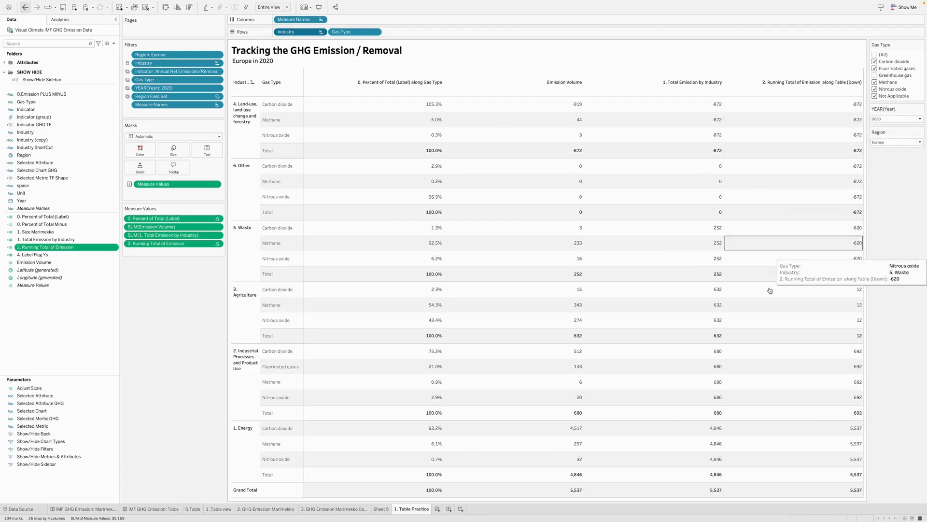
mouse_move(852, 492)
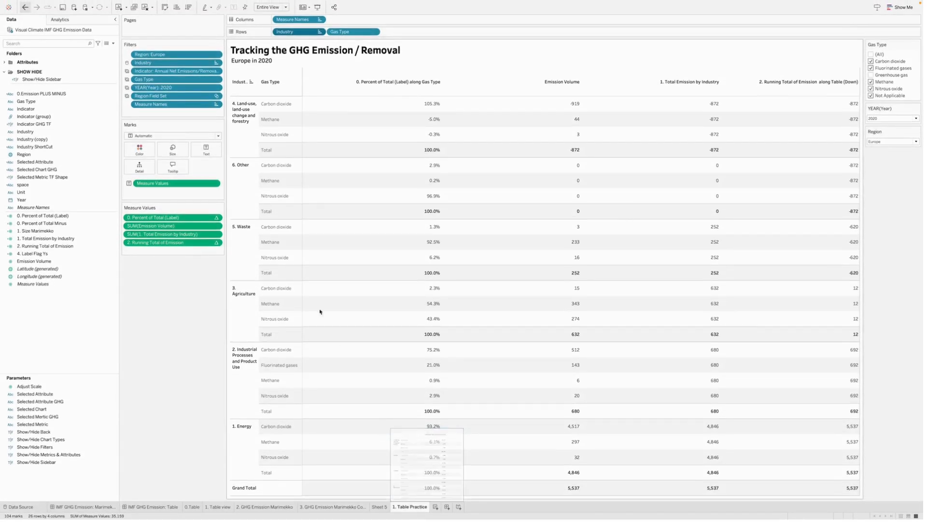
- Duplicate the 1. Table Practice worksheet and assign Measure Values to Detail in the copy
right_click(420, 509)
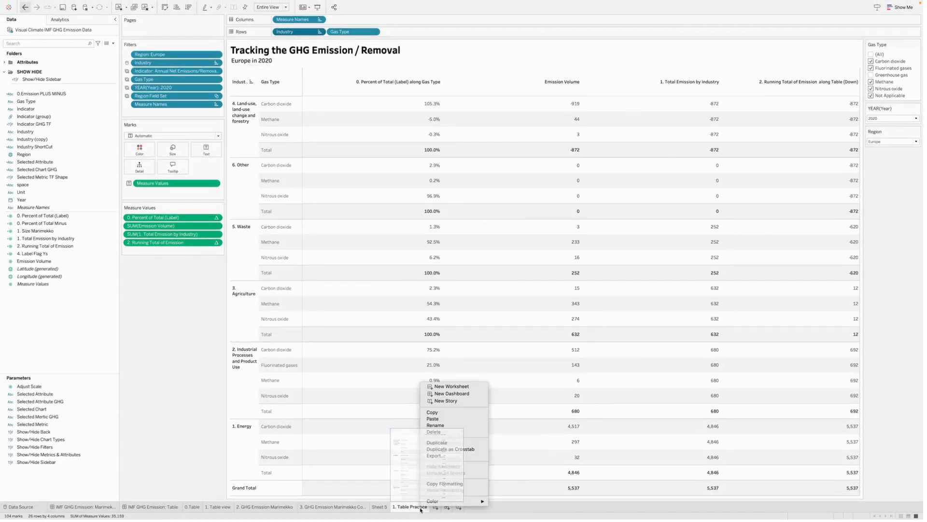
left_click(439, 443)
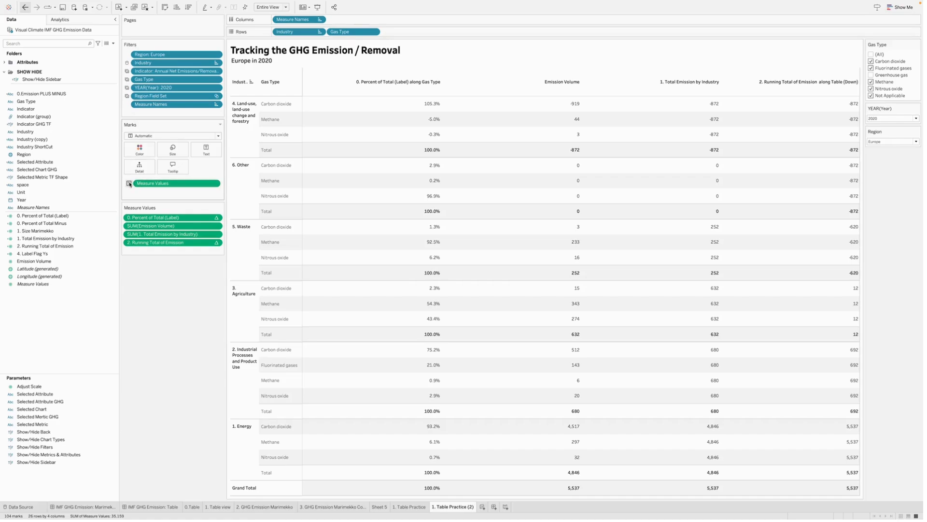
left_click(130, 184)
left_click(144, 214)
- Move Industry and Gas Type from Rows to Detail and remove Measure Names from Columns
left_click_drag(285, 32, 136, 169)
left_click_drag(248, 66, 140, 174)
left_click_drag(297, 31, 140, 179)
left_click_drag(300, 21, 151, 338)
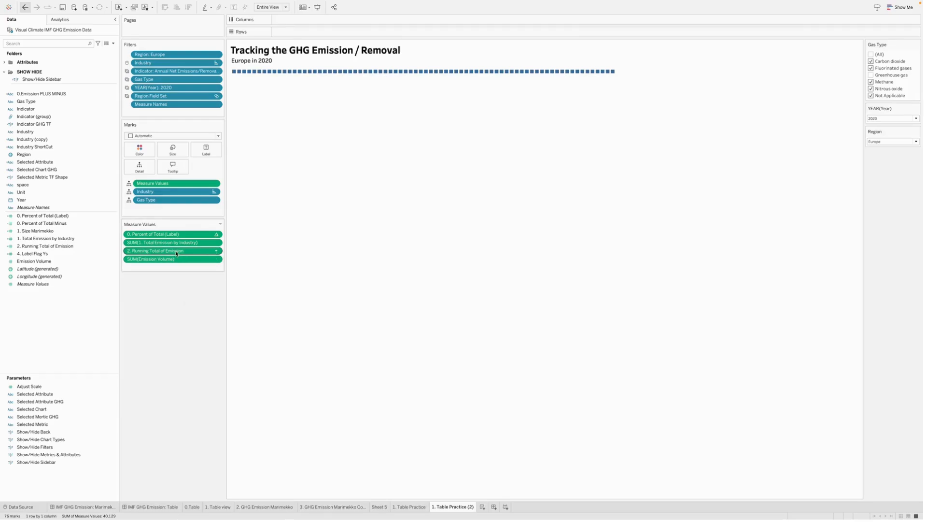
- Move 2. Running Total of Emission from Measure Values to Columns
left_click_drag(177, 253, 328, 22)
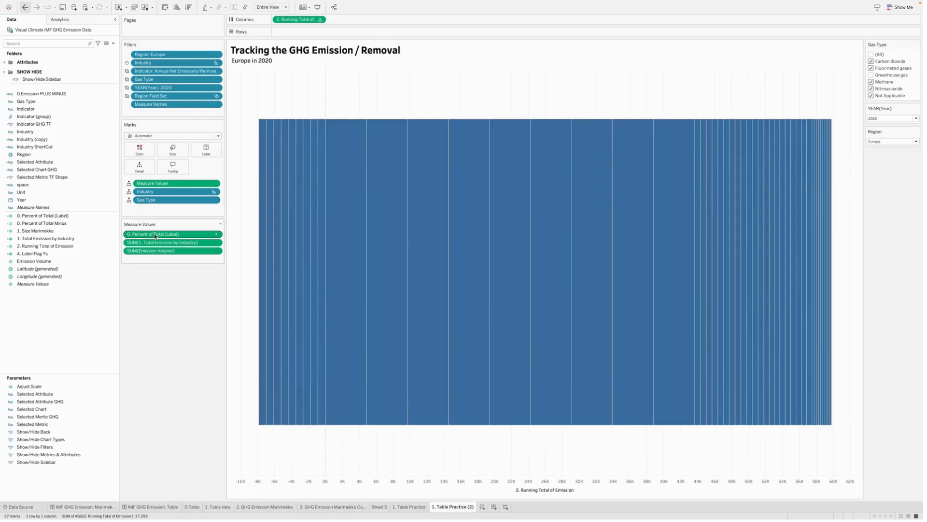
- Review the formula of the calculated field 0. Percent of Total (Label) without changing it
right_click(74, 217)
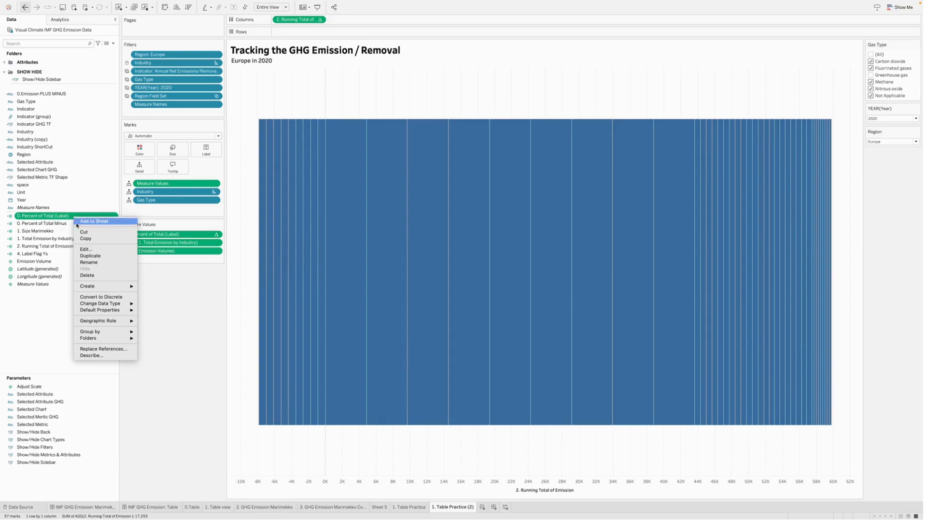
left_click(86, 249)
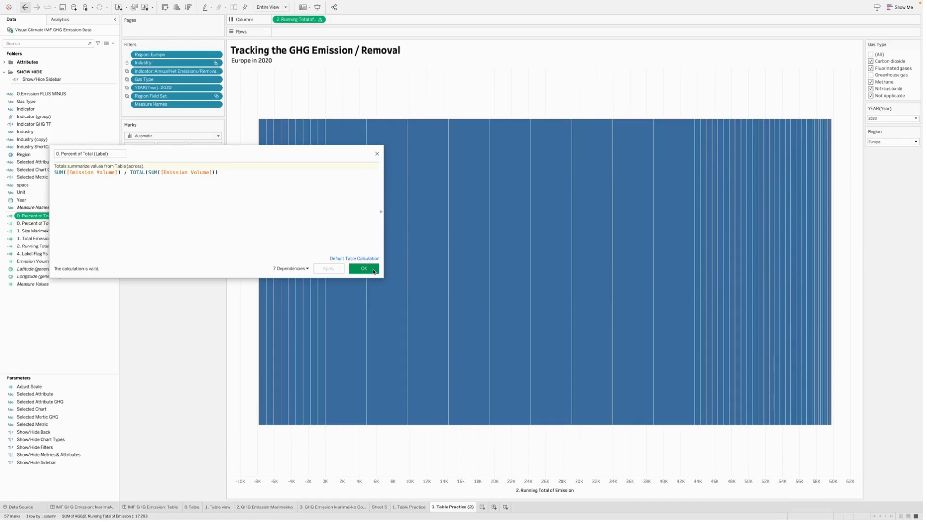
left_click(373, 271)
- On the 1. Table Practice worksheet, review the IF/ELSE formula of the calculated field 0. Percent of Total Minus
left_click(408, 507)
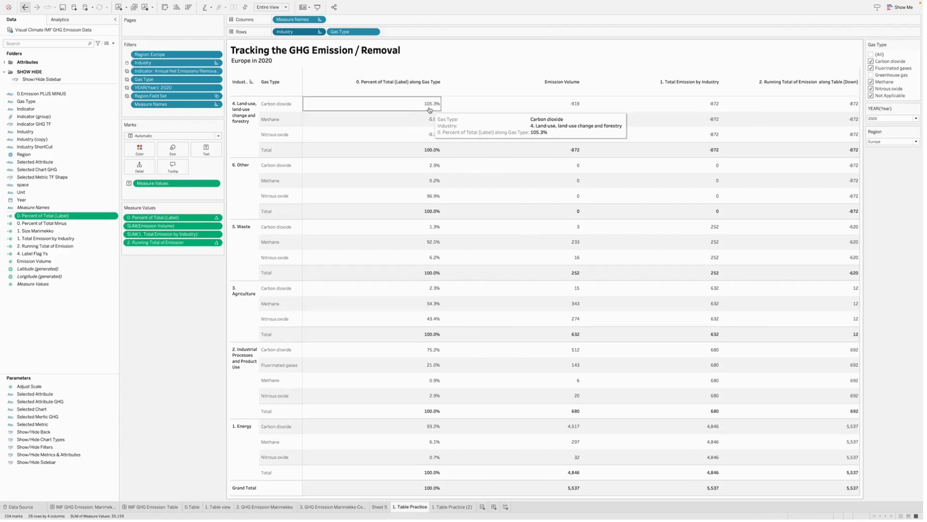
right_click(75, 225)
left_click(92, 259)
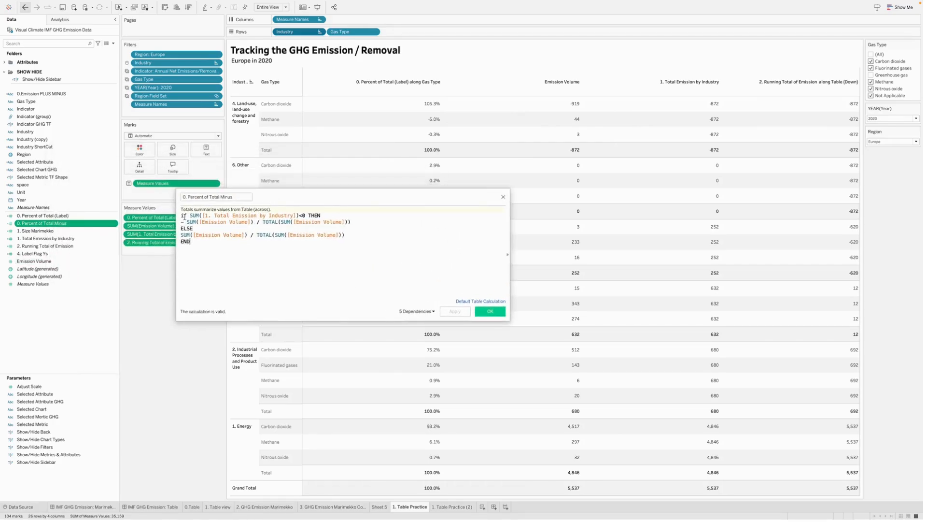
left_click_drag(182, 216, 210, 247)
left_click(218, 259)
left_click(489, 312)
- Add 0. Percent of Total Minus to Rows on the 1. Table Practice (2) worksheet and compute it using Gas Type
left_click(447, 507)
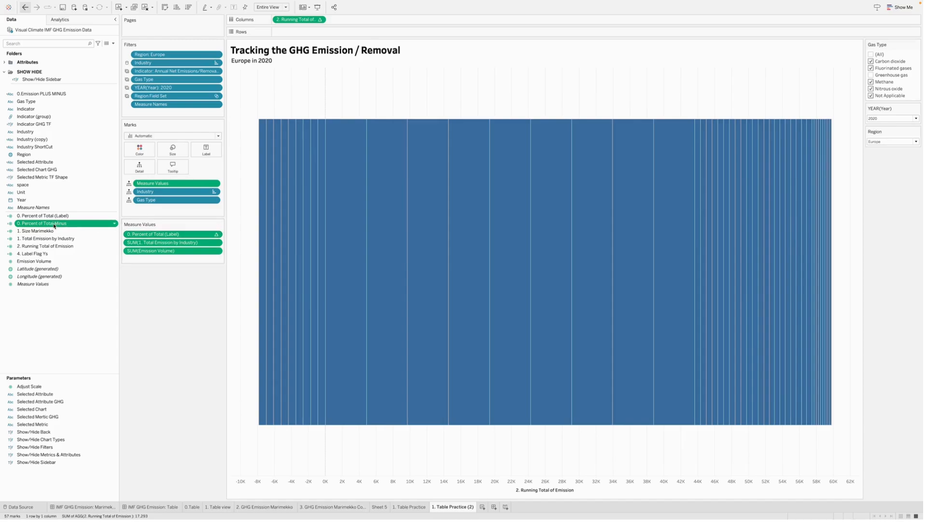
mouse_move(52, 226)
left_mouse_down()
mouse_move(158, 170)
mouse_move(310, 45)
mouse_move(311, 33)
left_mouse_up()
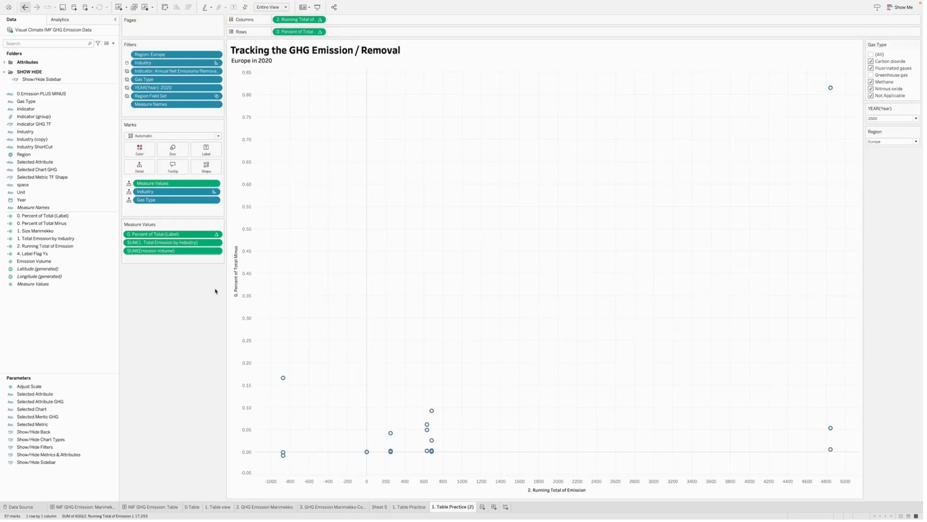
left_click(320, 32)
mouse_move(327, 114)
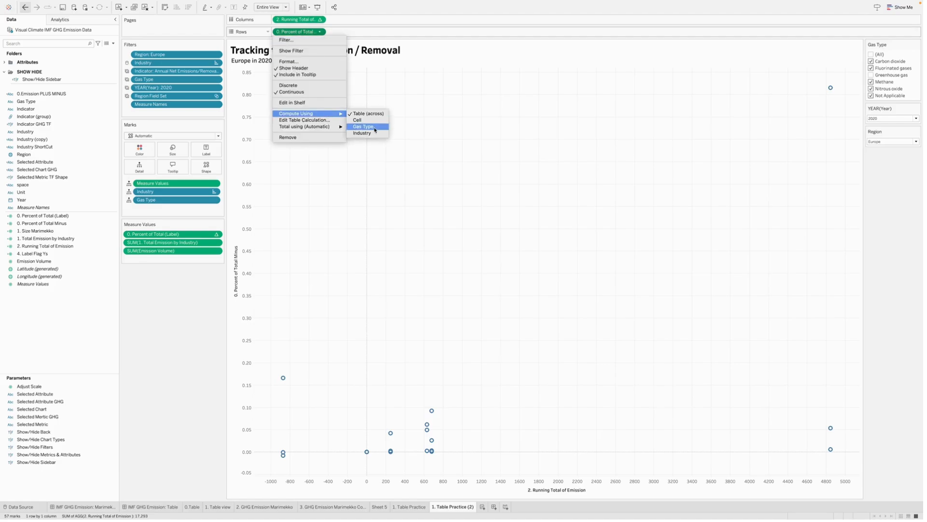
left_click(375, 128)
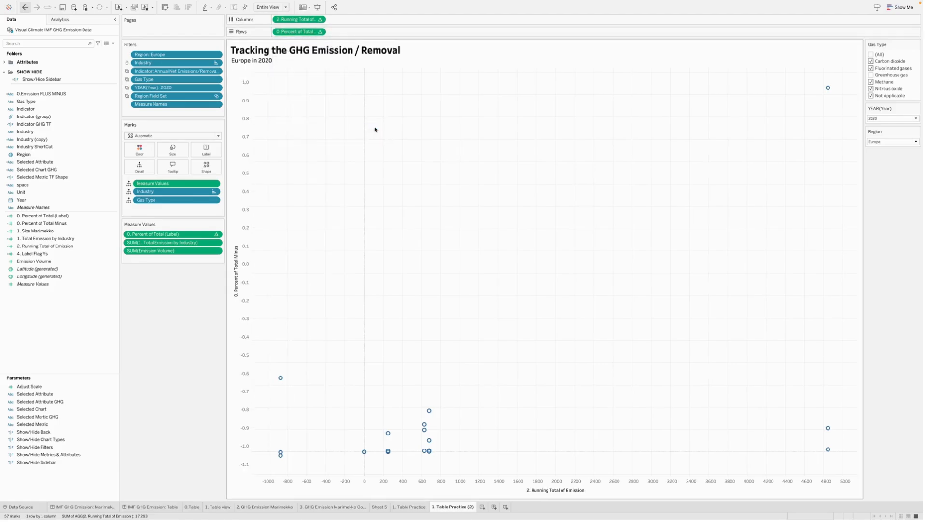
- Change the mark type of the chart to Bar
left_click(219, 136)
left_click(175, 153)
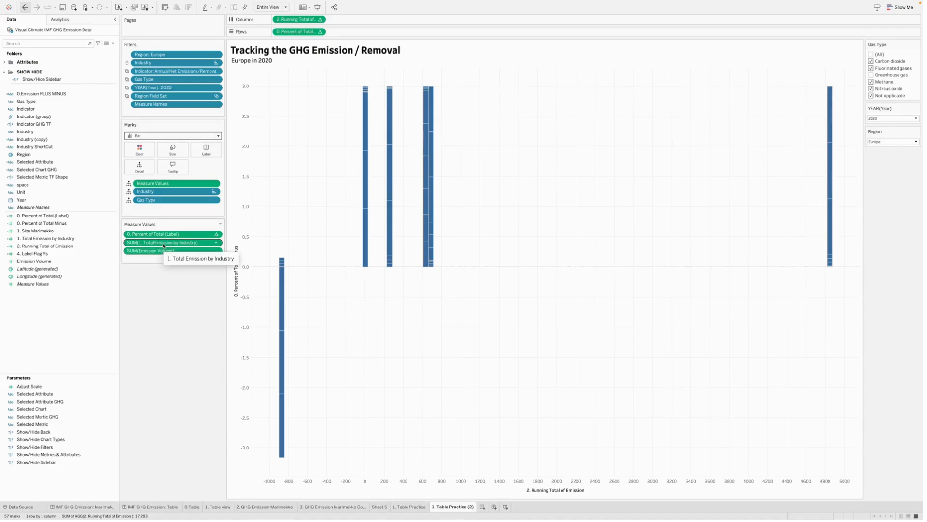
- Check the emission values on the 1. Table Practice worksheet and review the formula of 1. Size Marimekko
left_click(410, 506)
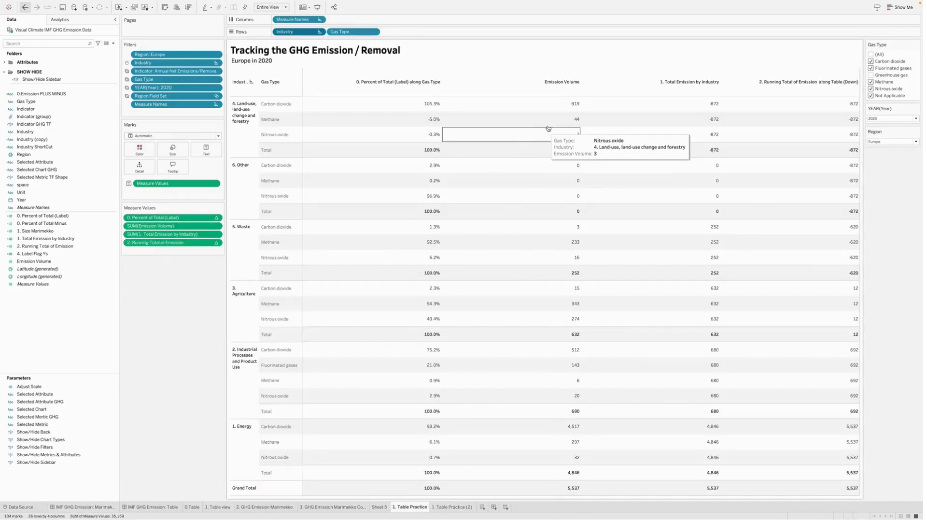
left_click(449, 506)
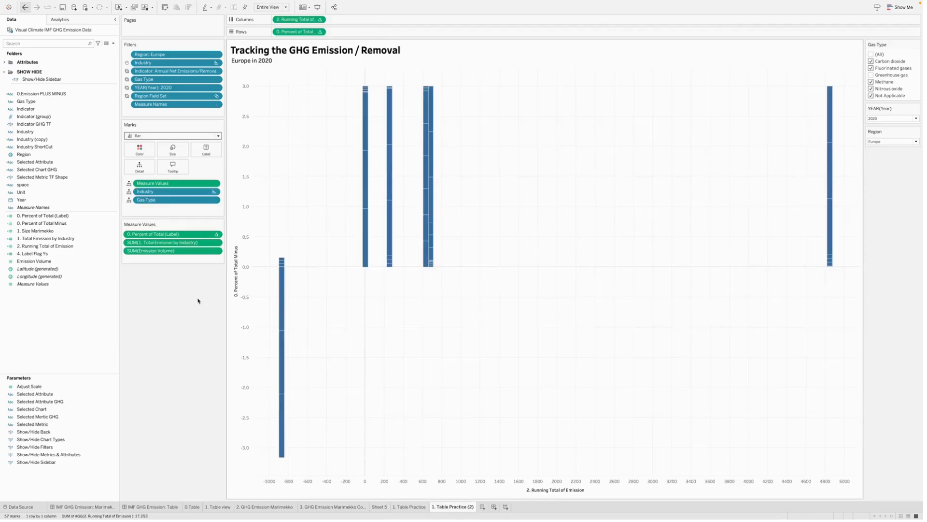
right_click(53, 231)
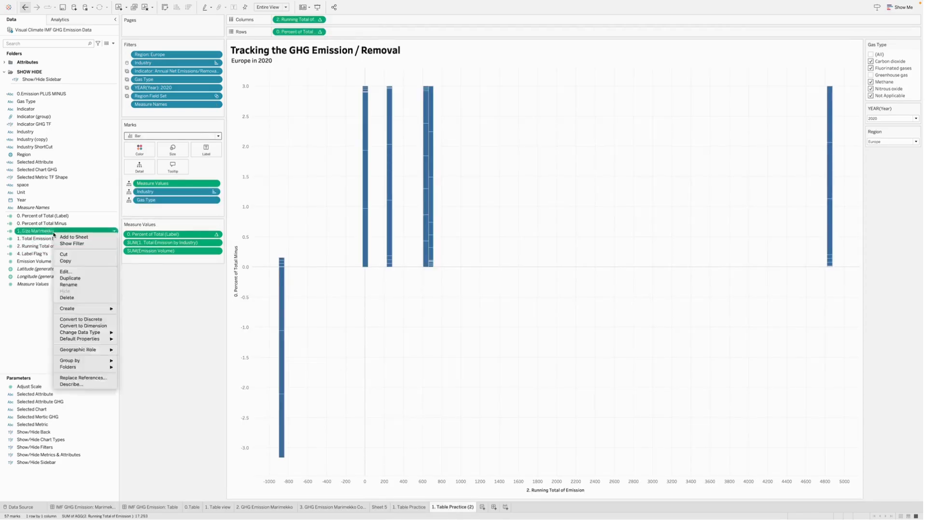
left_click(66, 271)
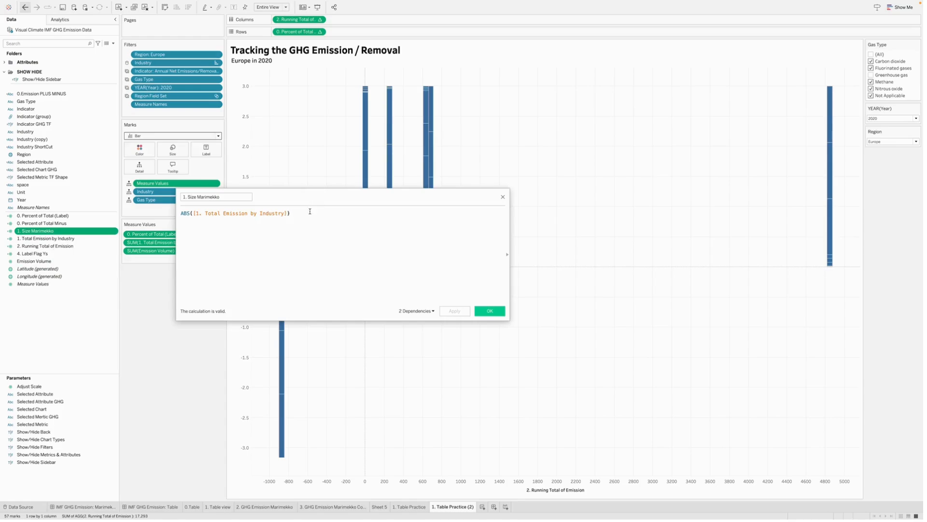
left_click_drag(310, 211, 175, 212)
left_click(244, 235)
left_click(477, 314)
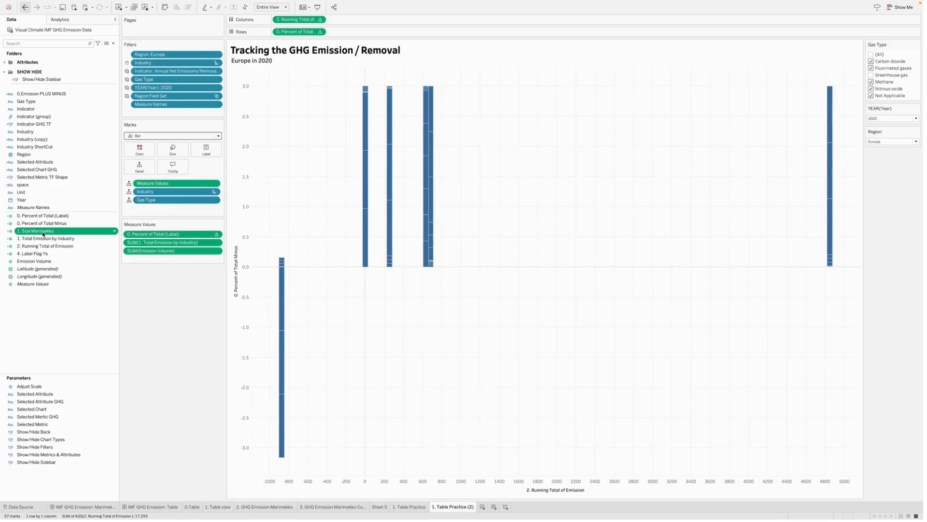
- Assign 1. Size Marimekko to Size and make the bar width fixed with Right alignment
left_click_drag(43, 233, 173, 156)
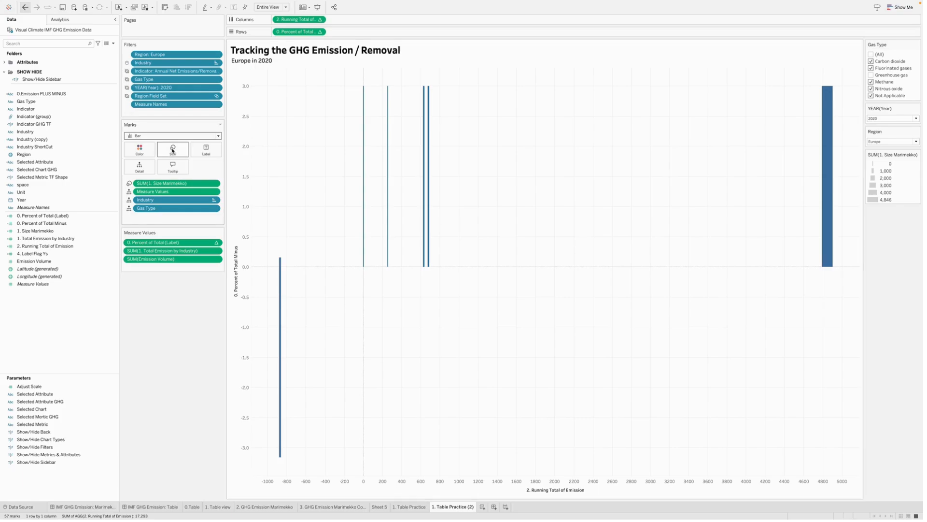
left_click(172, 151)
left_click(191, 167)
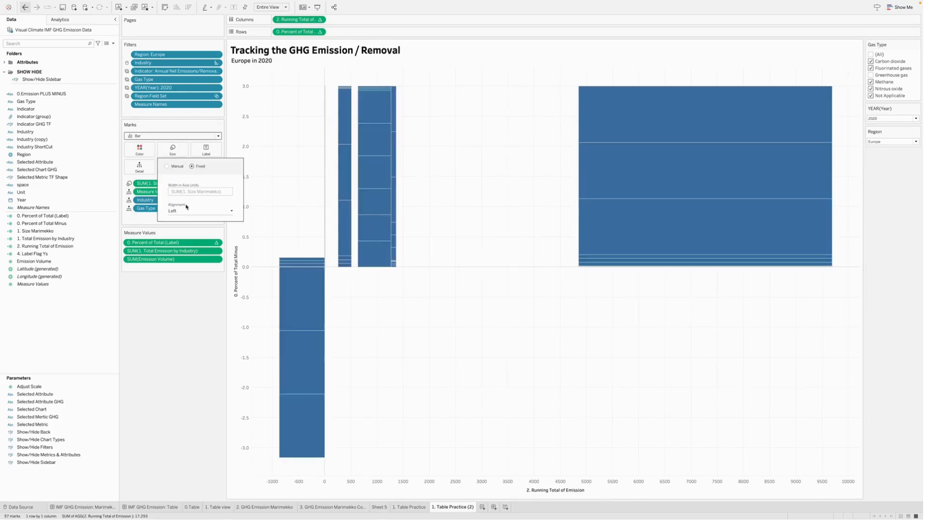
left_click(181, 211)
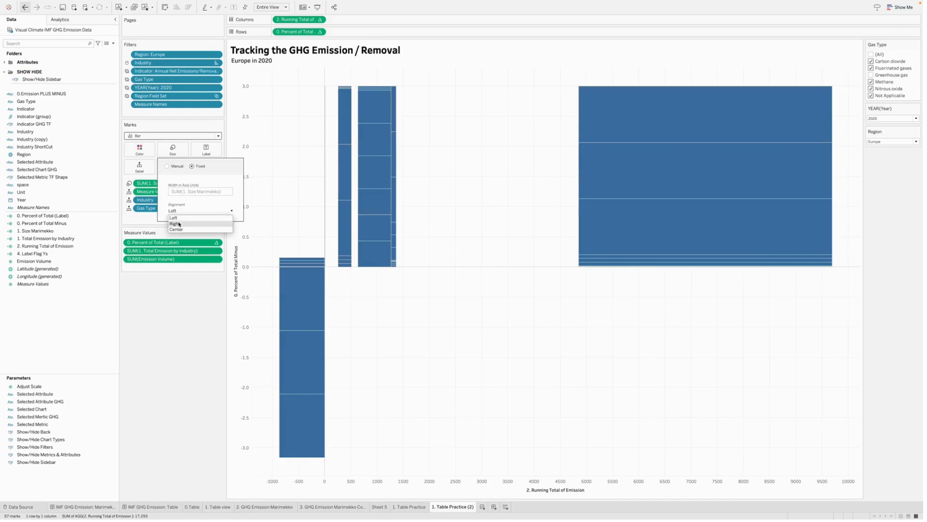
left_click(178, 224)
left_click(199, 331)
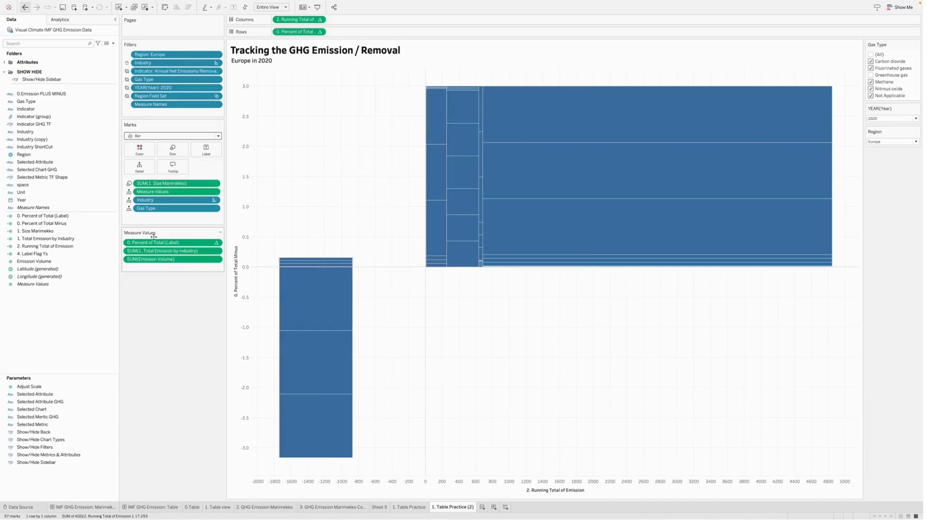
- Replace Measure Values with separate 1. Total Emission by Industry and Emission Volume fields on Detail, and assign Gas Type to Color
mouse_move(153, 259)
left_mouse_down()
mouse_move(159, 167)
mouse_move(162, 269)
mouse_move(153, 248)
left_mouse_up()
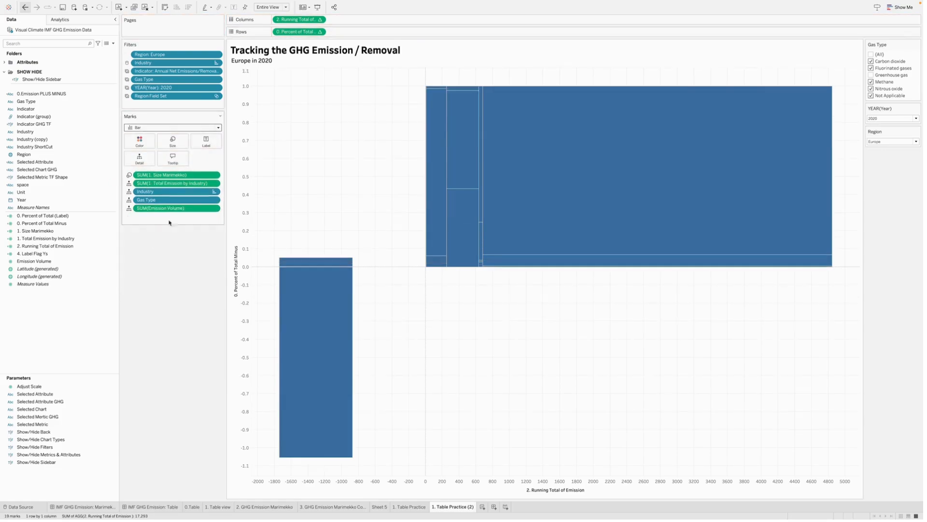
left_click(129, 200)
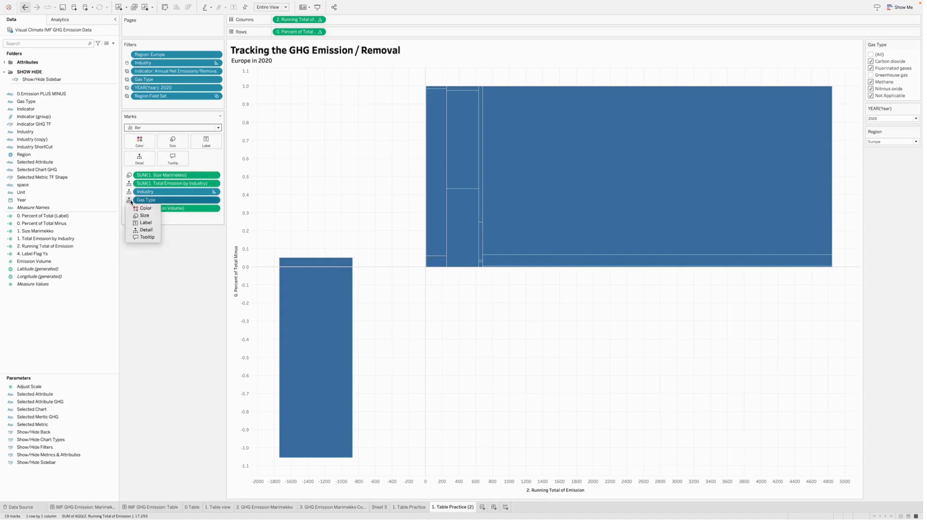
left_click(143, 209)
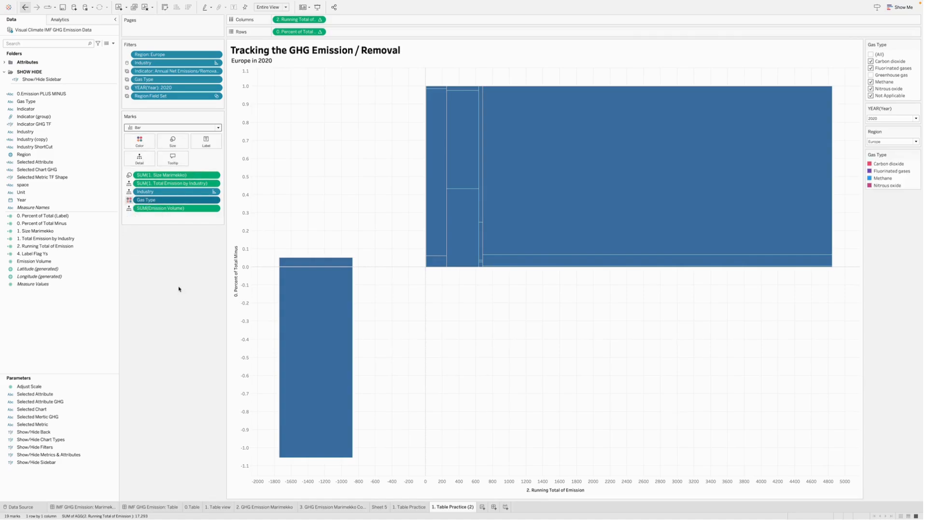
left_click(448, 226)
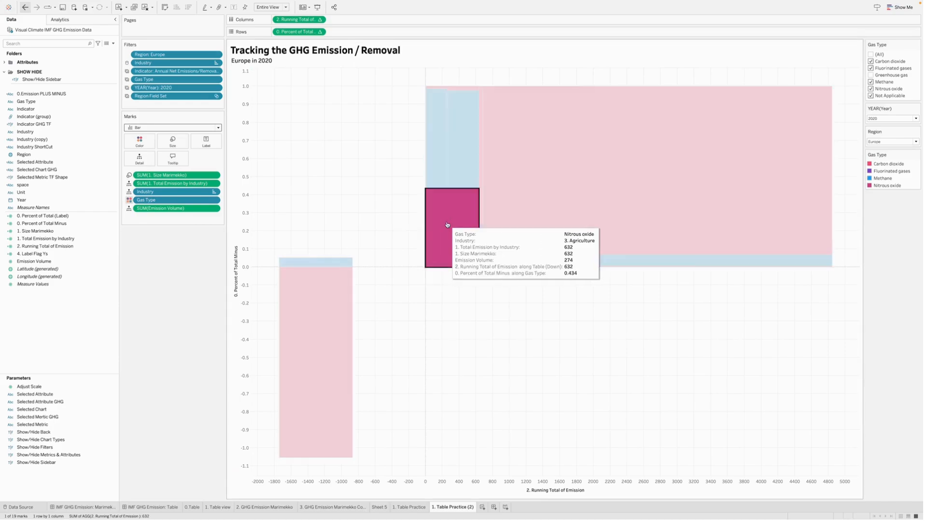
left_click(404, 250)
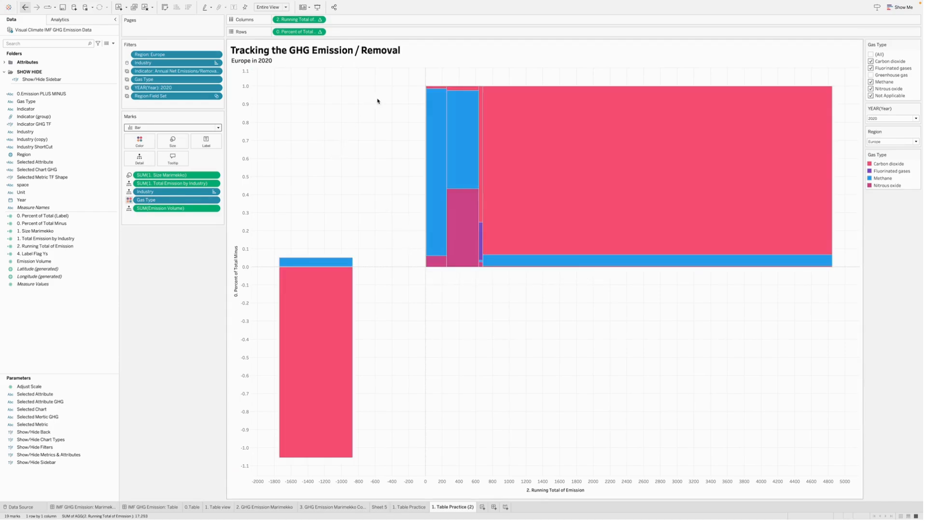
- Check the Compute Using setting of 0. Percent of Total Minus on Rows and keep Gas Type selected
left_click(319, 31)
mouse_move(318, 113)
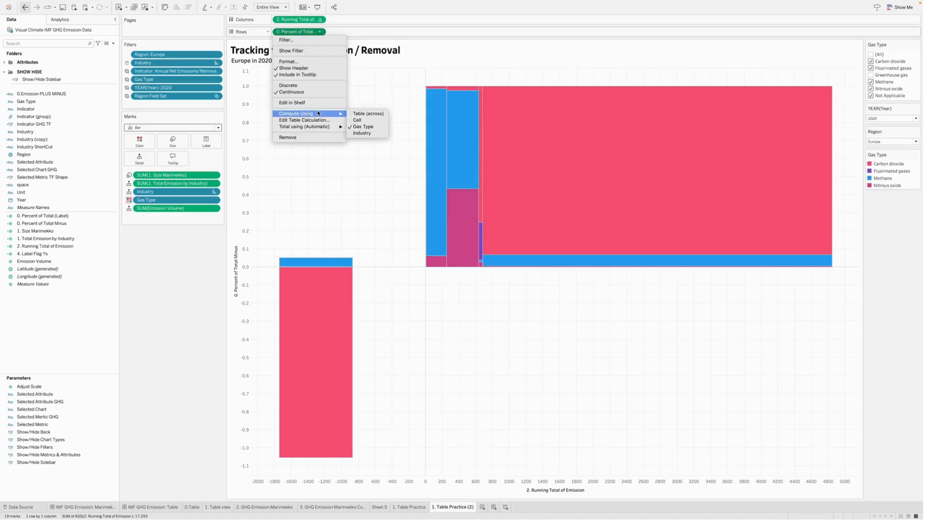
left_click(367, 127)
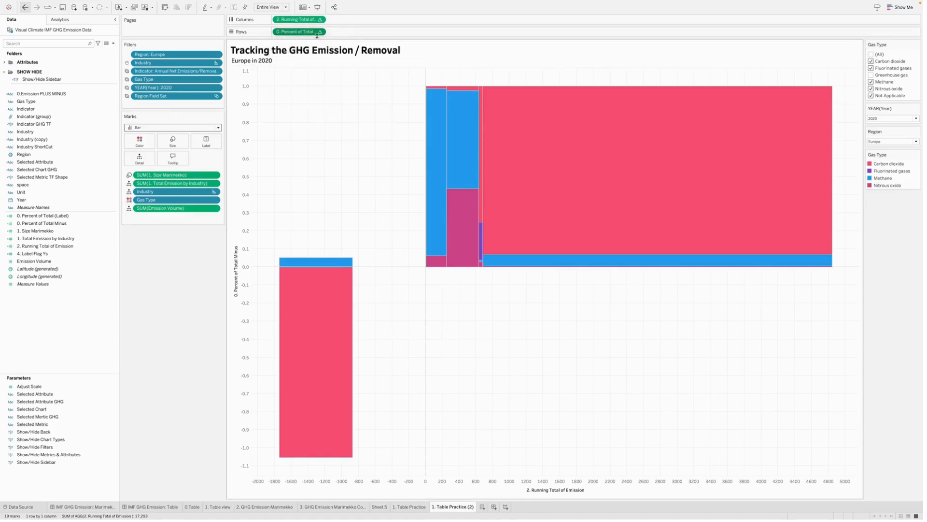
- Compute 2. Running Total of Emission on Columns along the specific dimensions Industry and Gas Type, with Industry first
left_click(320, 20)
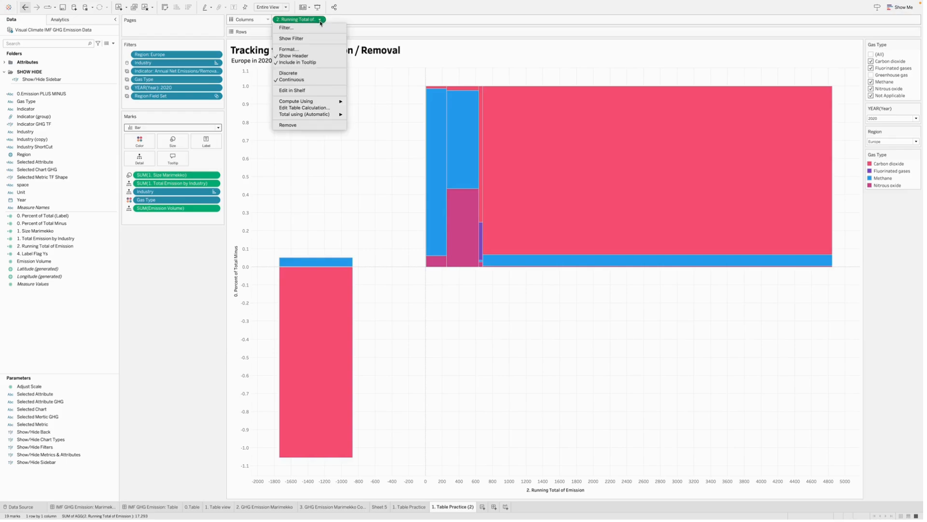
left_click(309, 108)
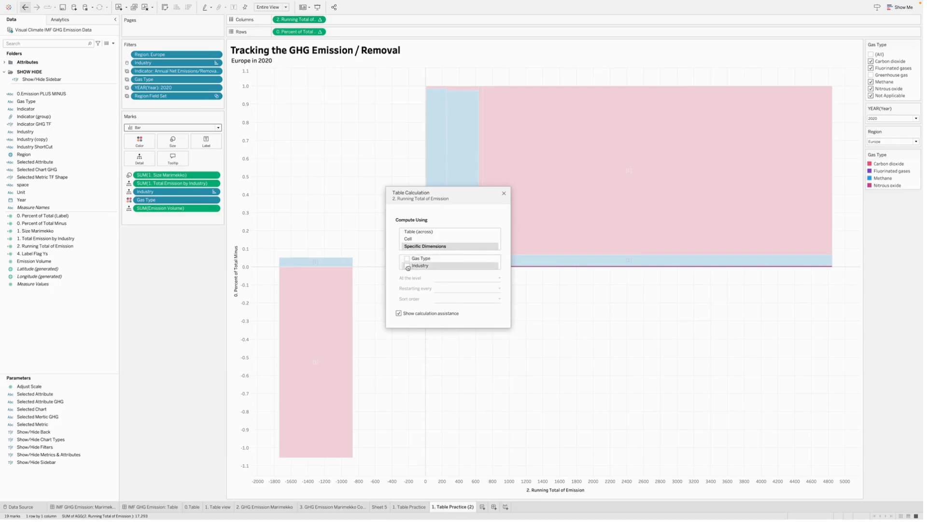
left_click(419, 264)
mouse_move(421, 260)
left_mouse_down()
mouse_move(422, 272)
mouse_move(421, 261)
mouse_move(416, 266)
left_mouse_up()
left_click(407, 266)
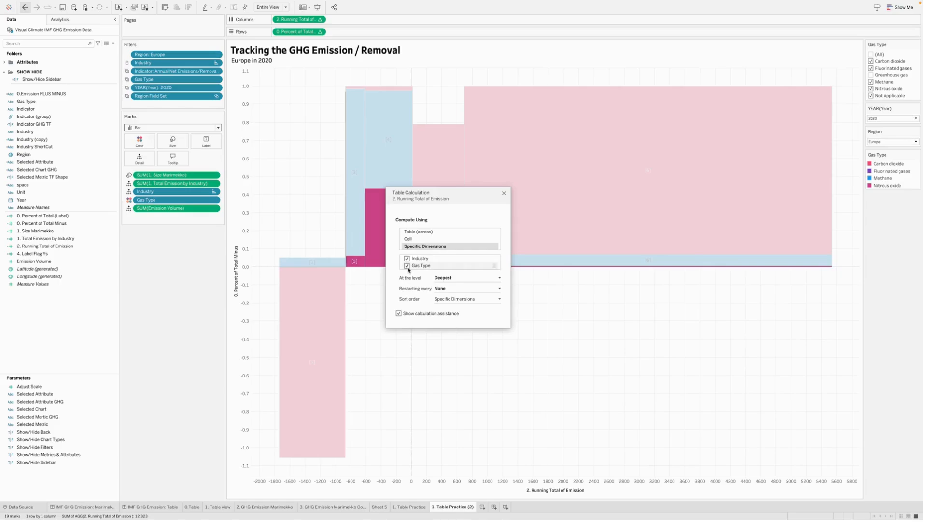
left_click(504, 194)
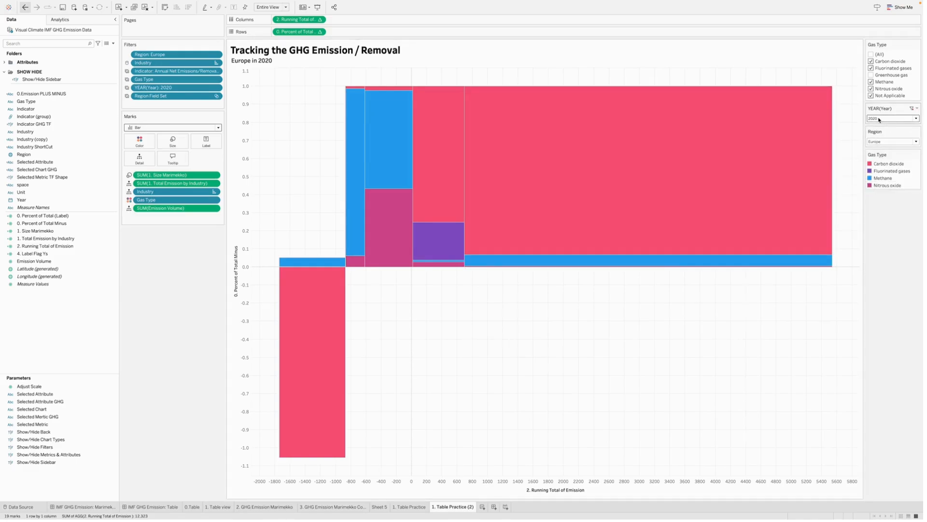
mouse_move(328, 319)
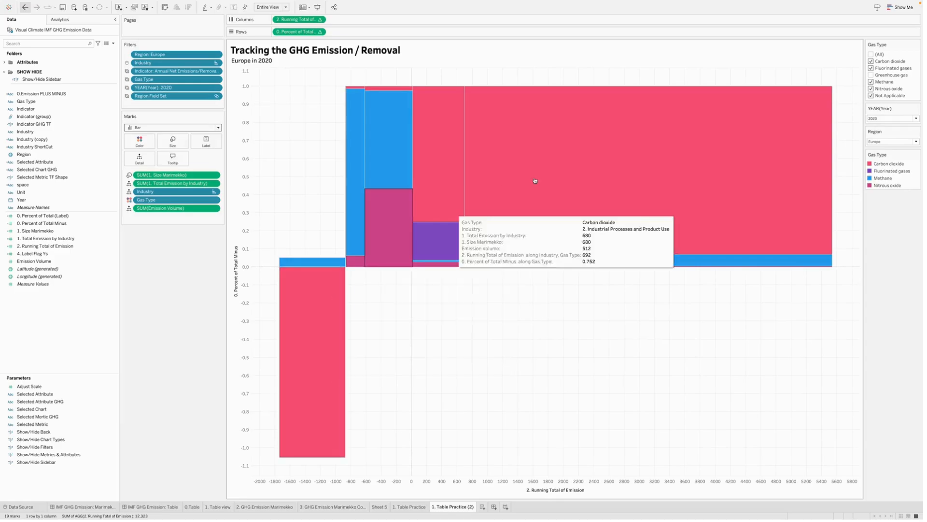
mouse_move(458, 180)
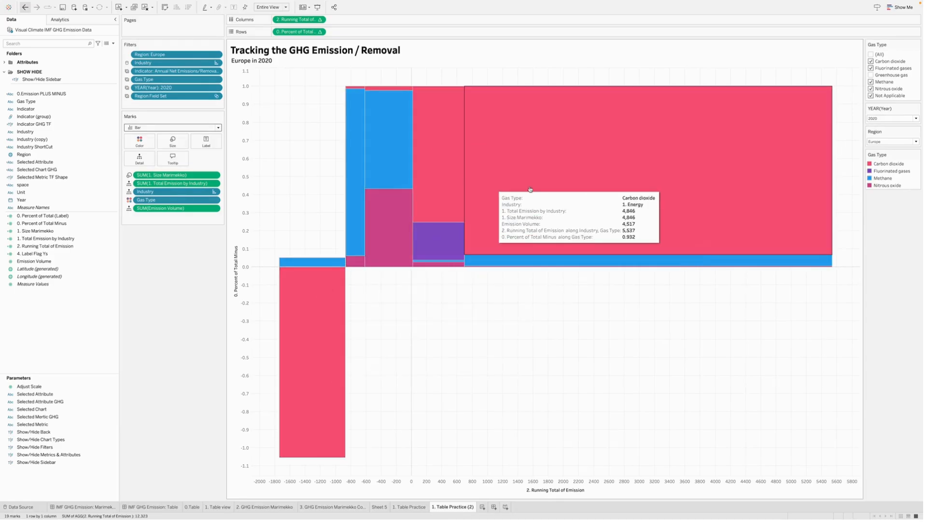